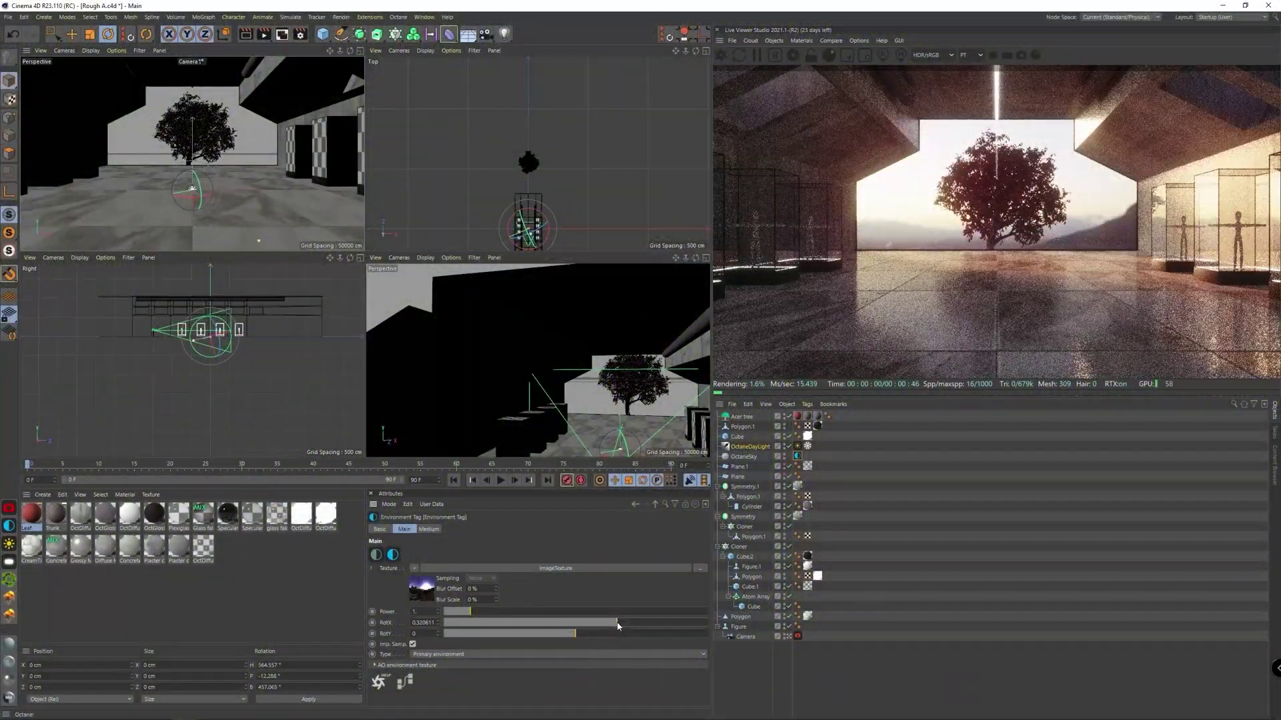
Select the Acer tree at the end of the hall and activate the Move tool.
click(327, 179)
drag(327, 178, 244, 205)
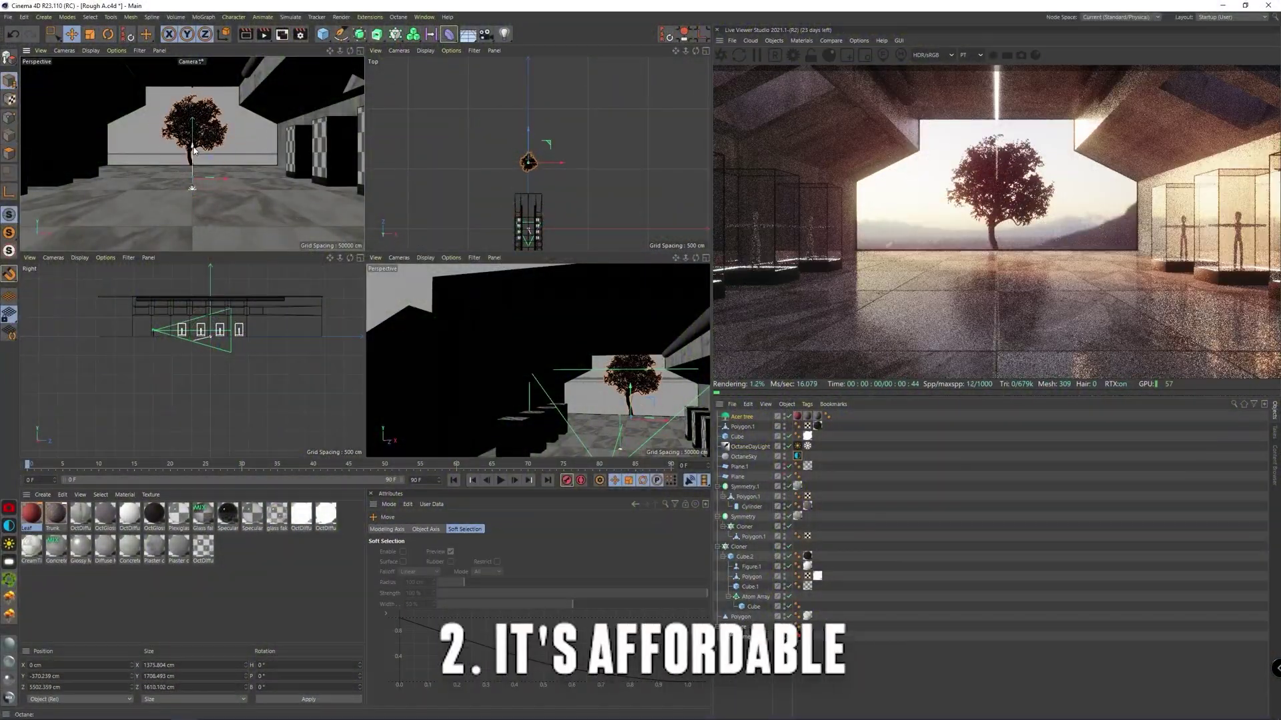
key(e)
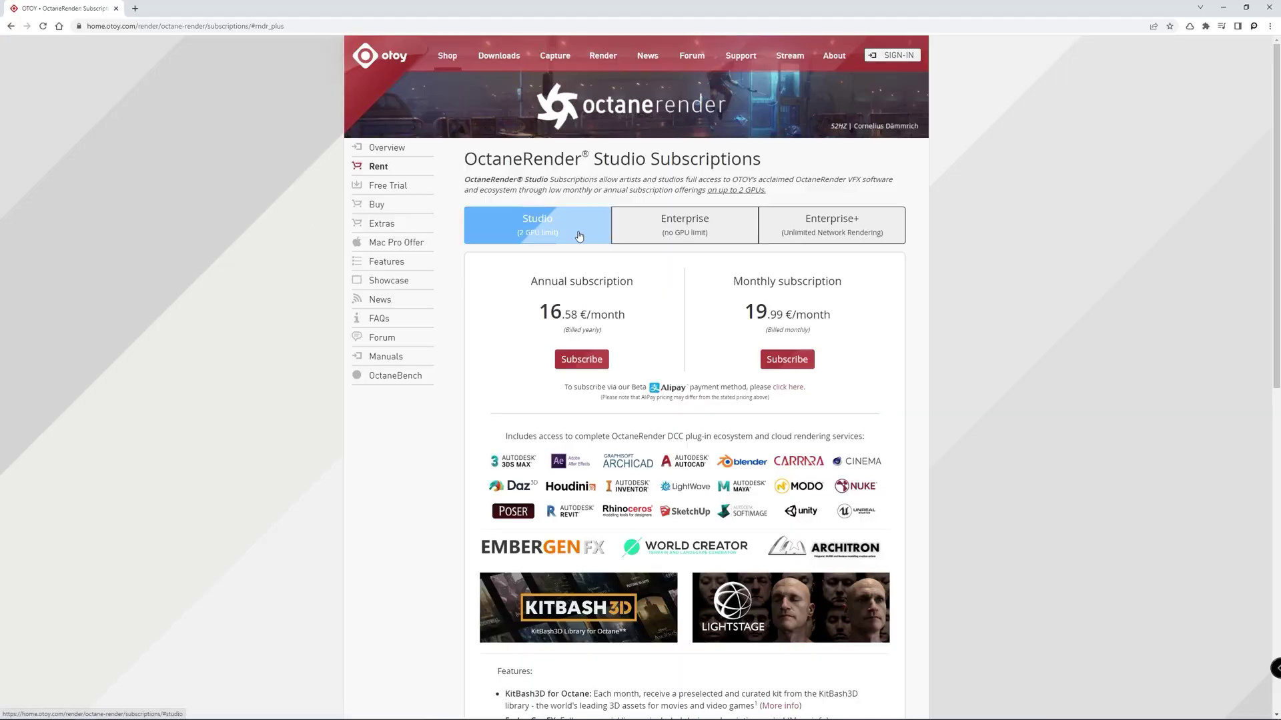
Compare OctaneRender's Studio and Enterprise subscription prices with Maxon's monthly product prices.
click(682, 230)
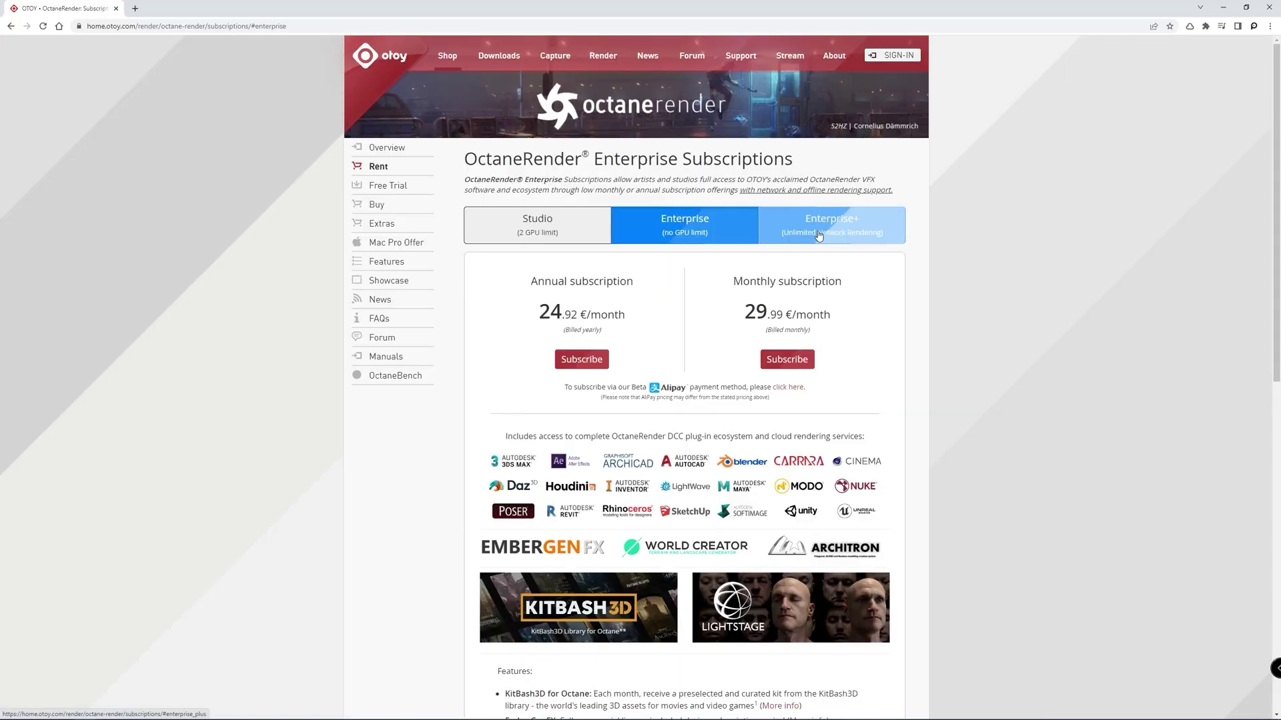
click(543, 231)
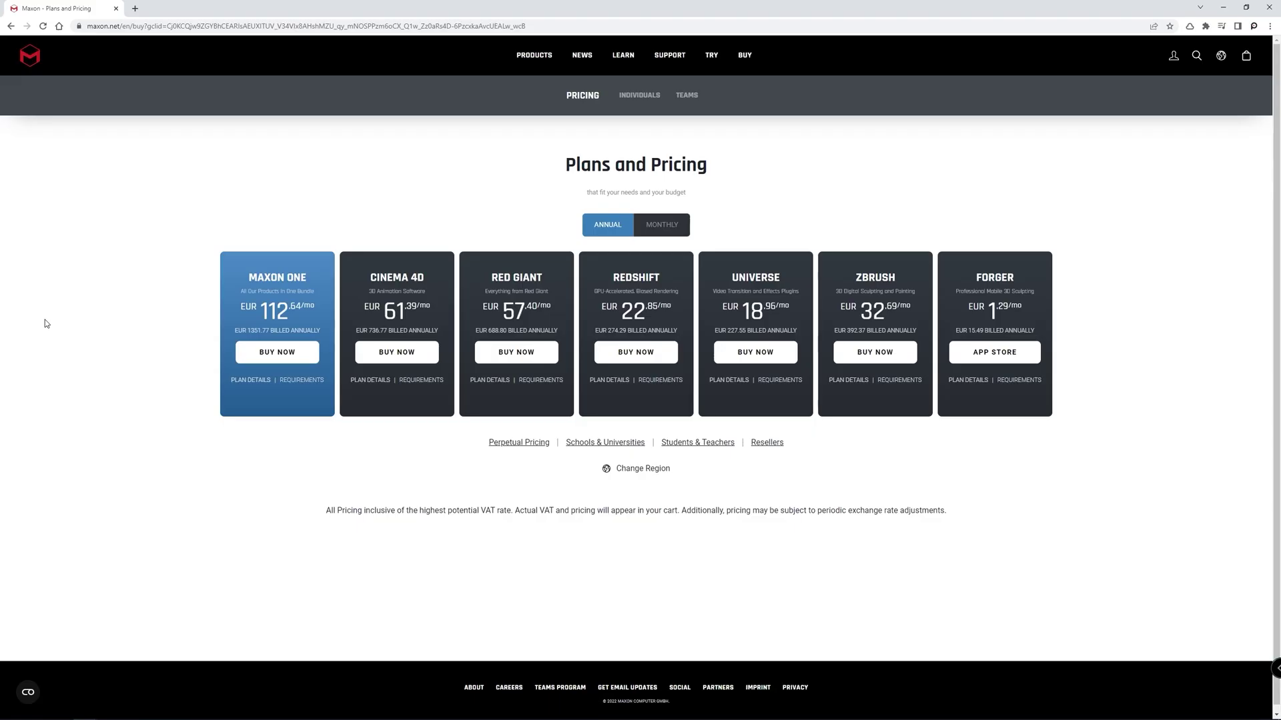
ctrl+scroll(354, 297, up, 5)
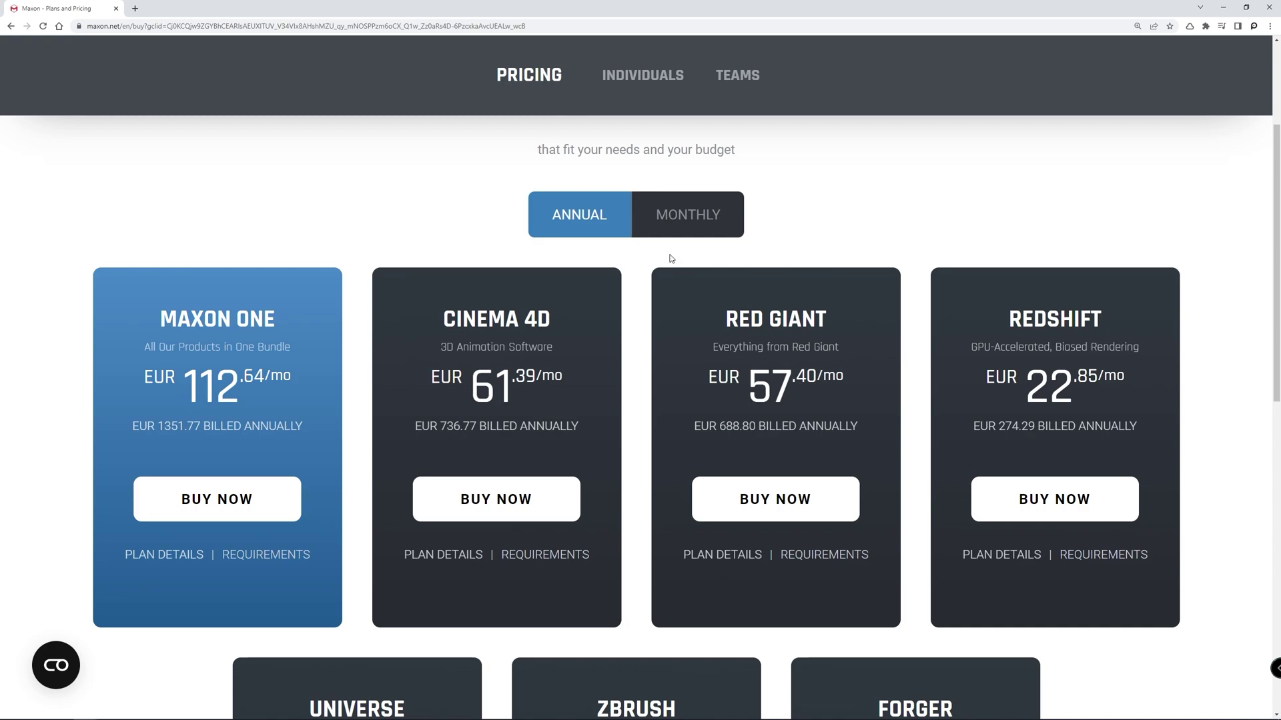
click(683, 214)
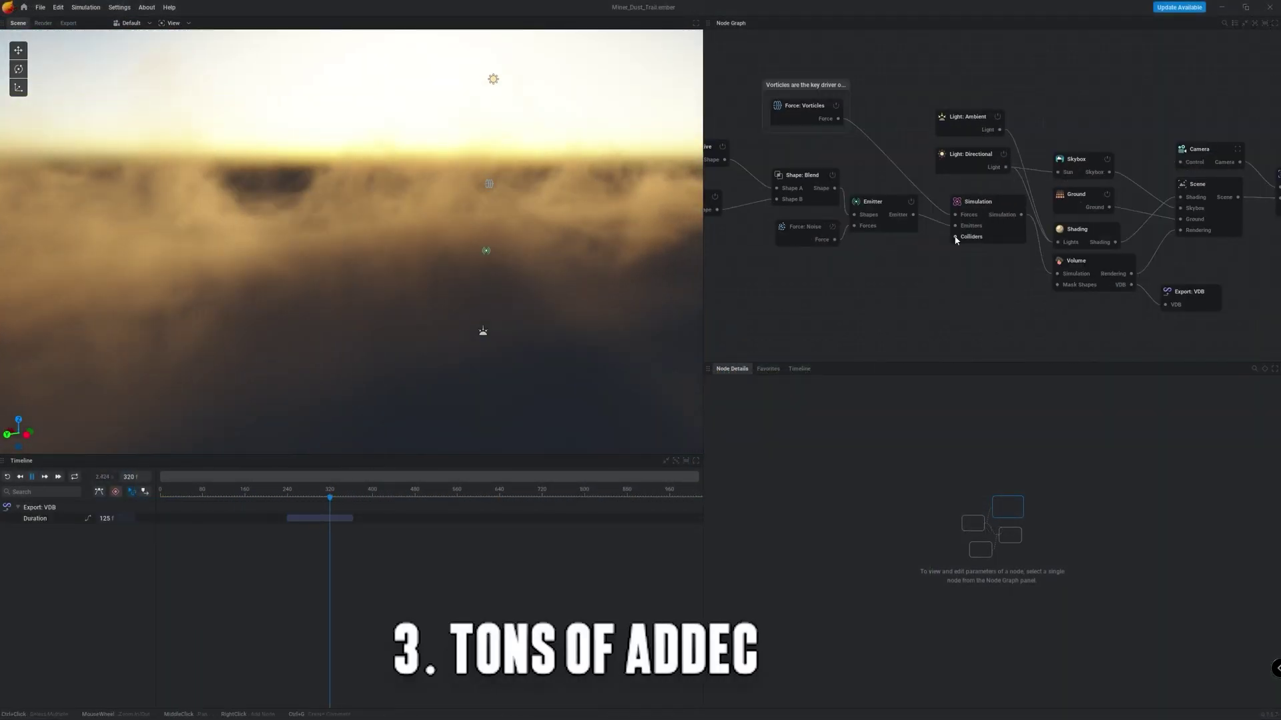
View the Emitter node in EmberGen and browse the Roman Empire and Arch Vogue image galleries on KitBash3D.
click(873, 202)
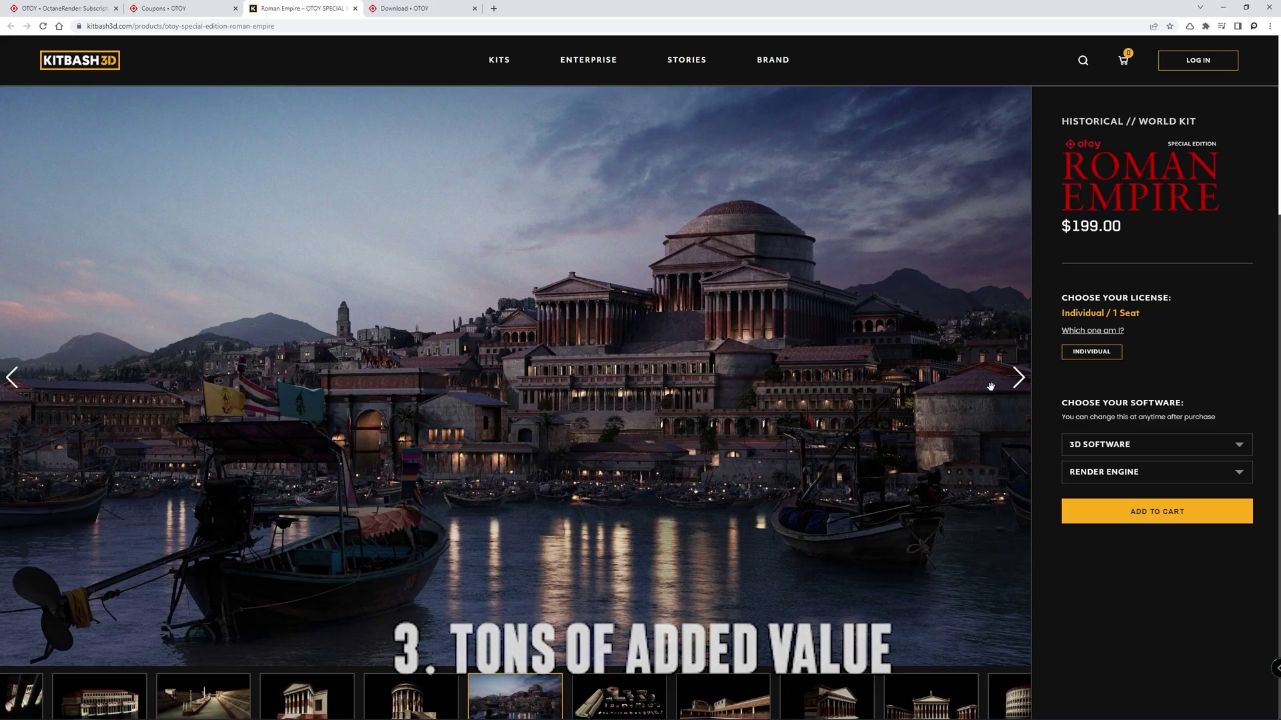
click(1021, 383)
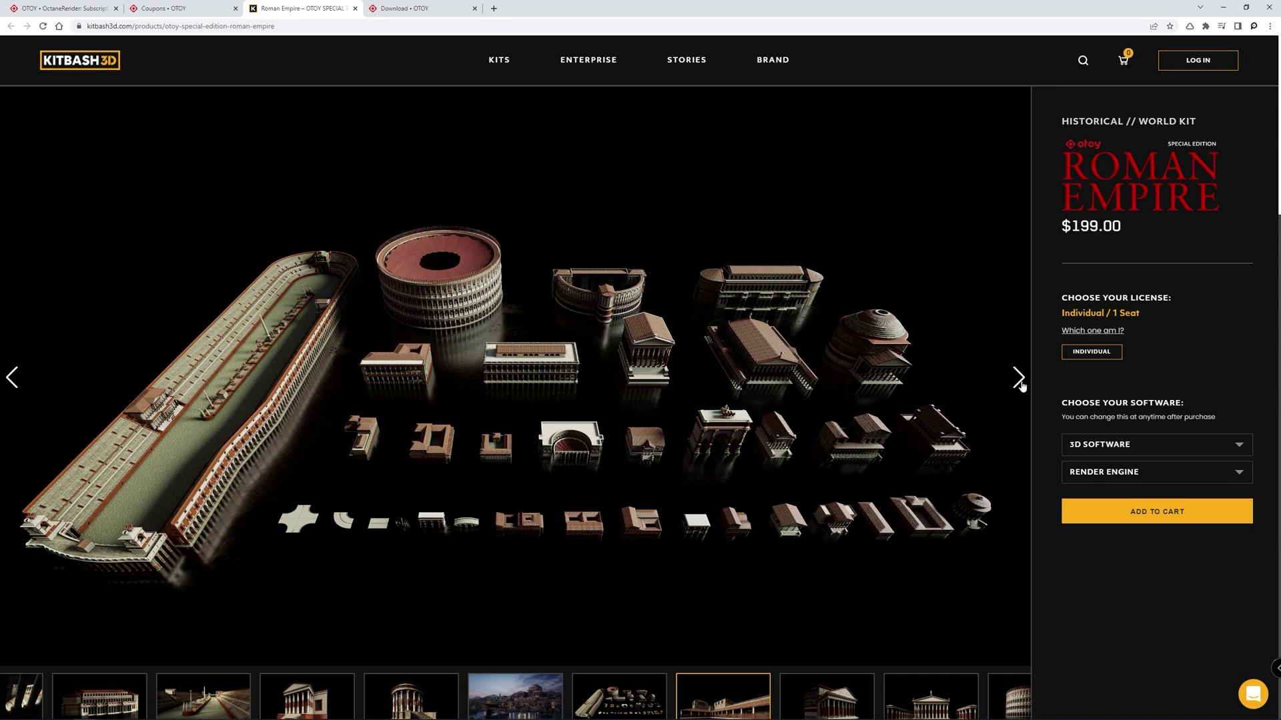
click(1021, 383)
click(1021, 383)
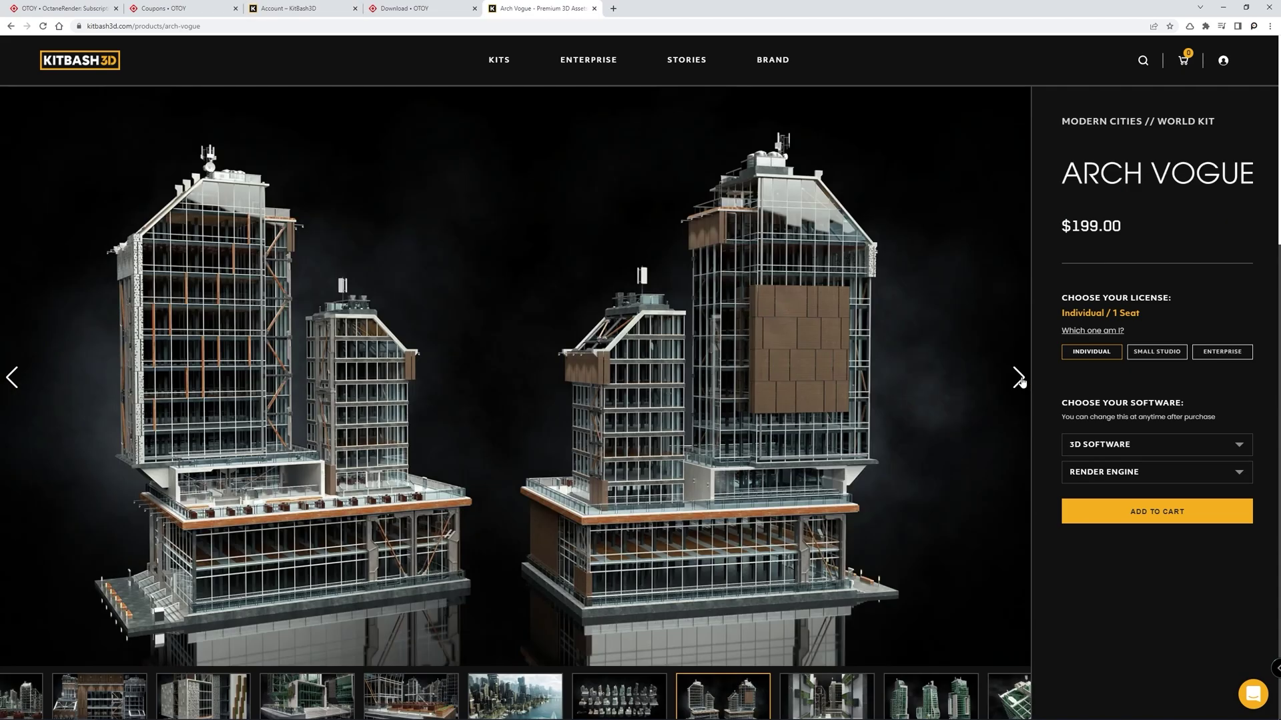
click(1019, 379)
click(1020, 378)
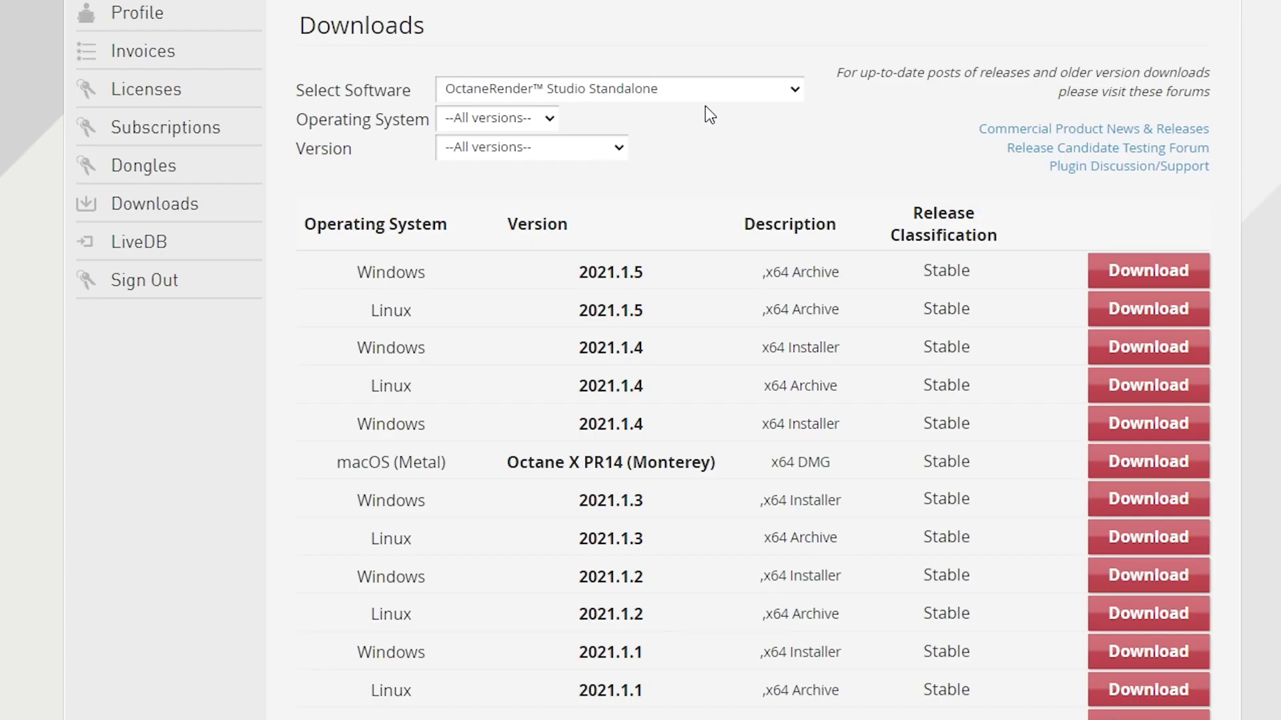
Open the software selection list on OTOY's account downloads page.
click(706, 93)
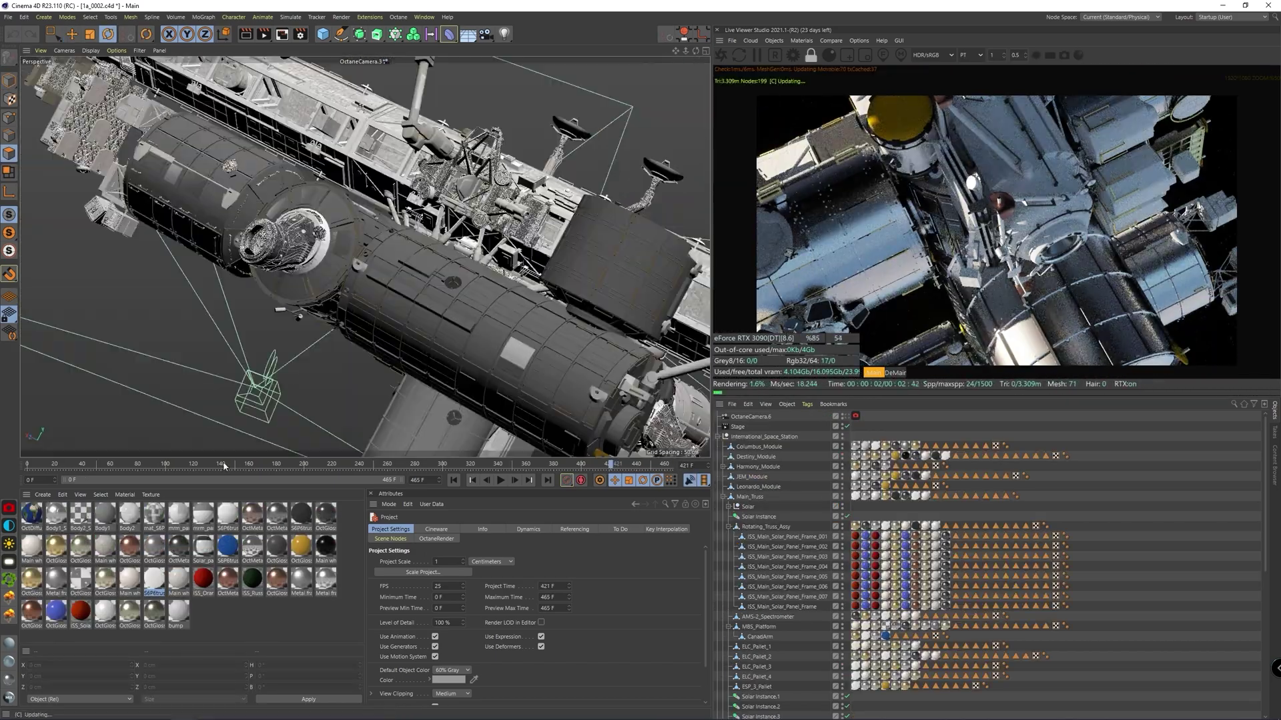
Scrub the animation timelines of the space station and Concorde scenes in Cinema 4D to preview other frames.
click(224, 466)
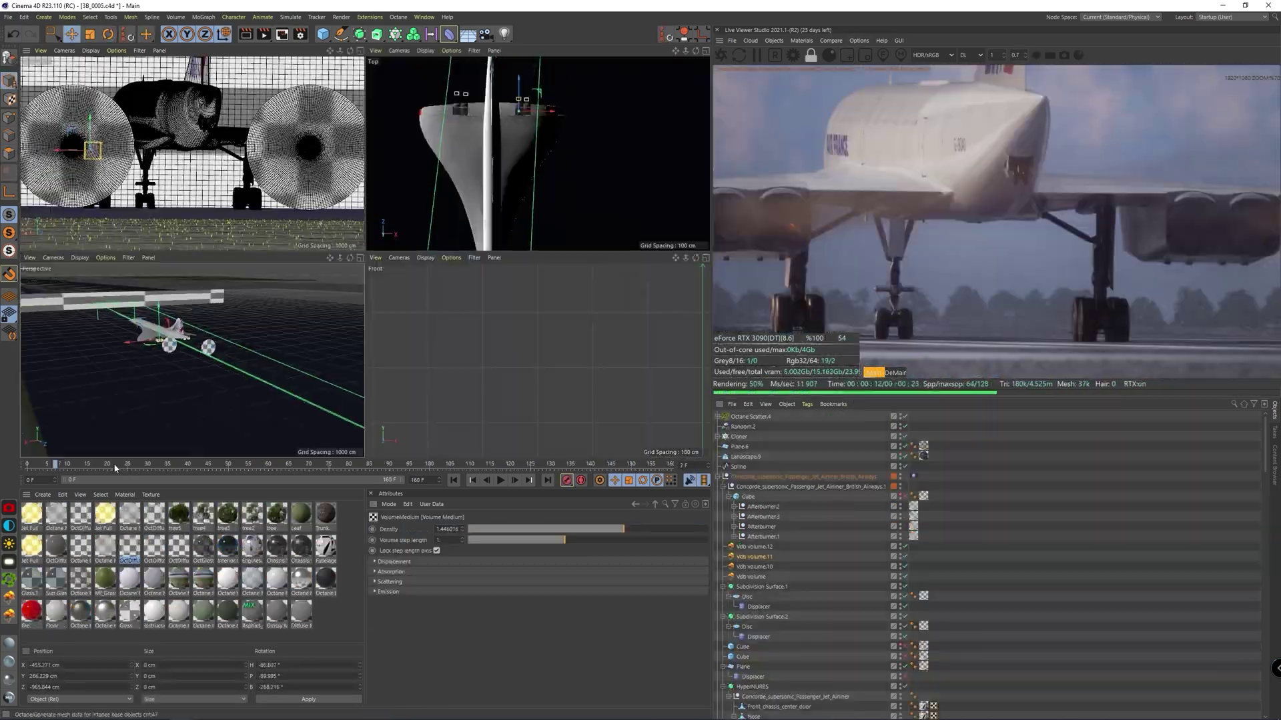
drag(115, 469, 376, 466)
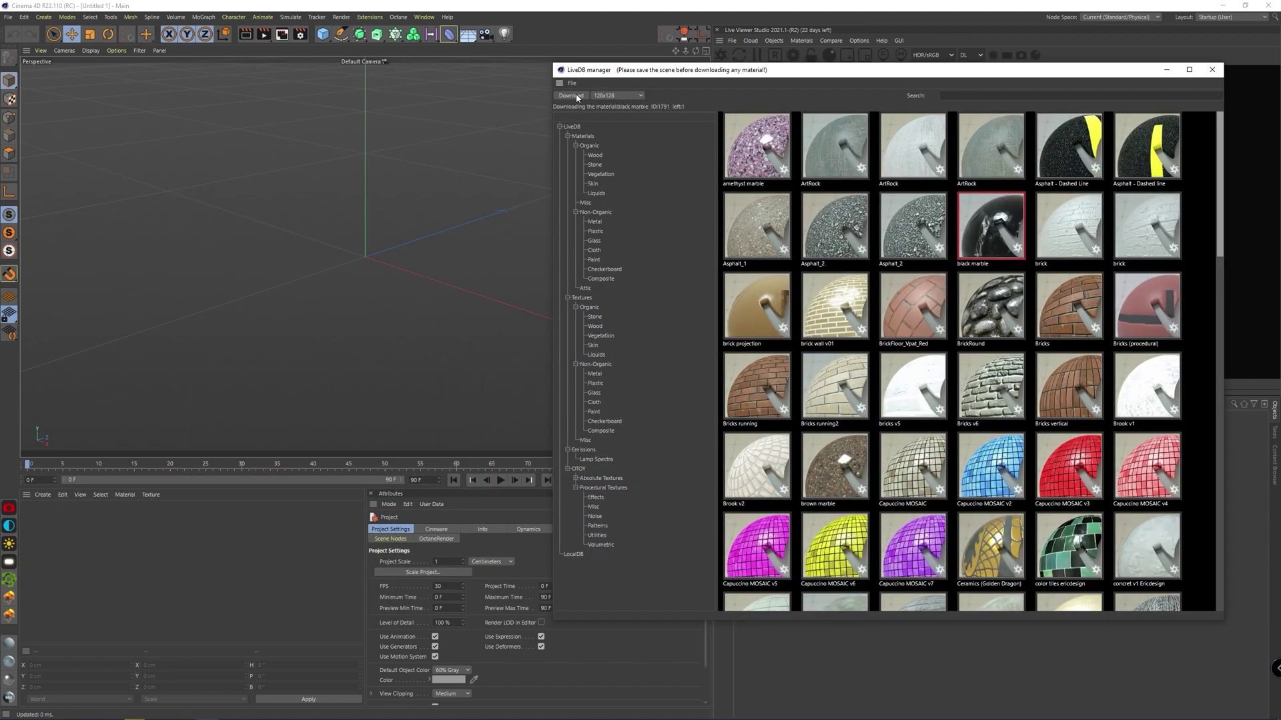
Add a primitive to the empty scene and apply the downloaded black marble material to it.
click(323, 34)
click(374, 73)
drag(31, 513, 393, 220)
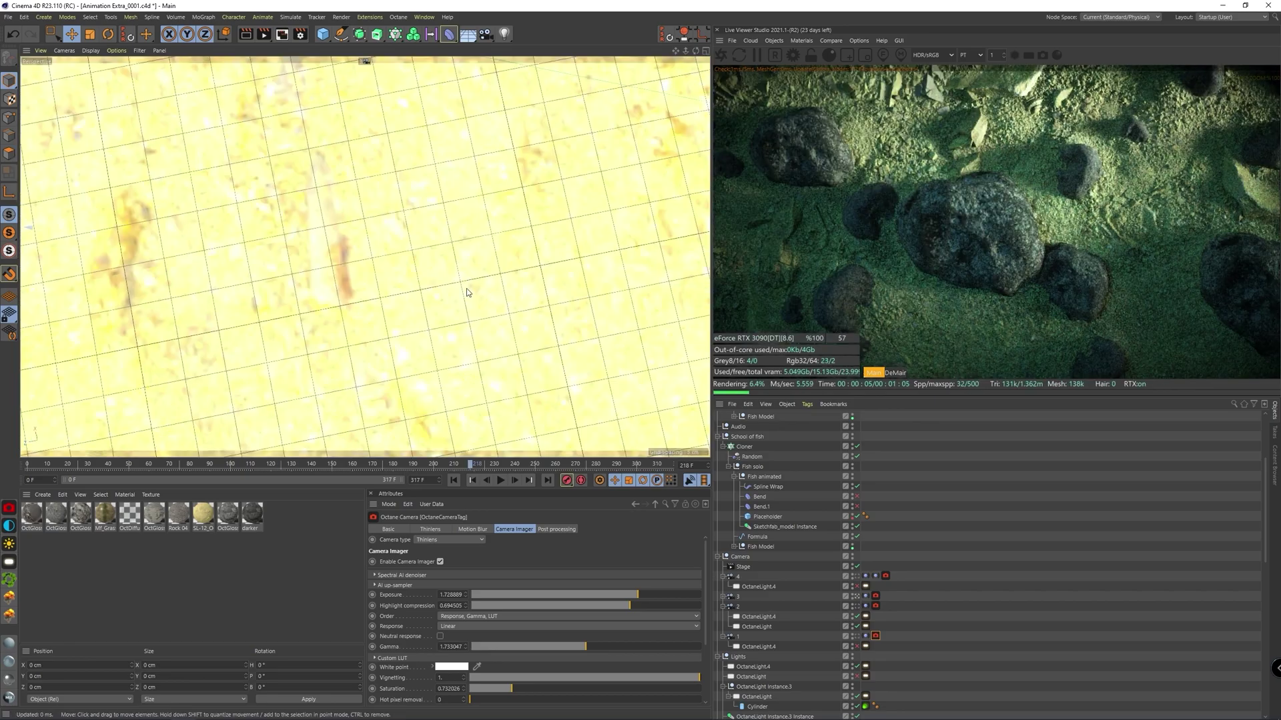
Change the render kernel used by the Live Viewer for the underwater rock scene.
click(971, 55)
click(967, 64)
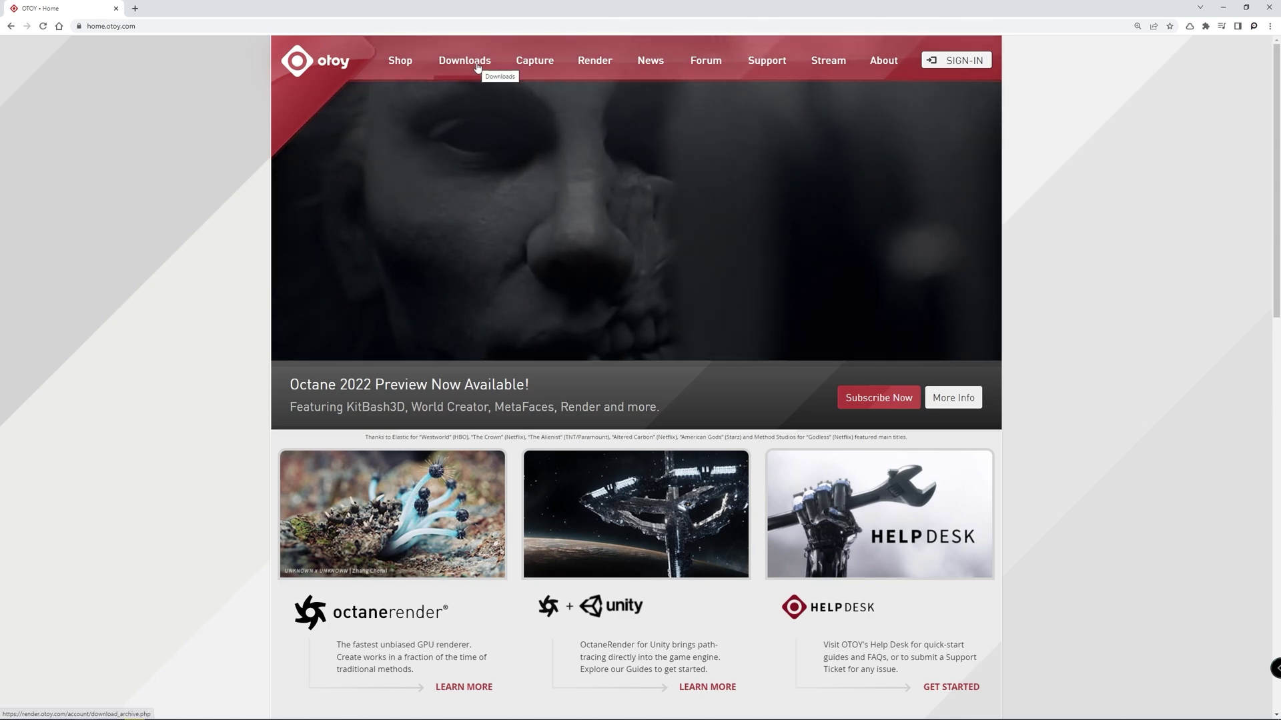
Open OTOY's Downloads page and mark the Apple M1 chip entry in the iMac 24-inch tech specs.
click(478, 66)
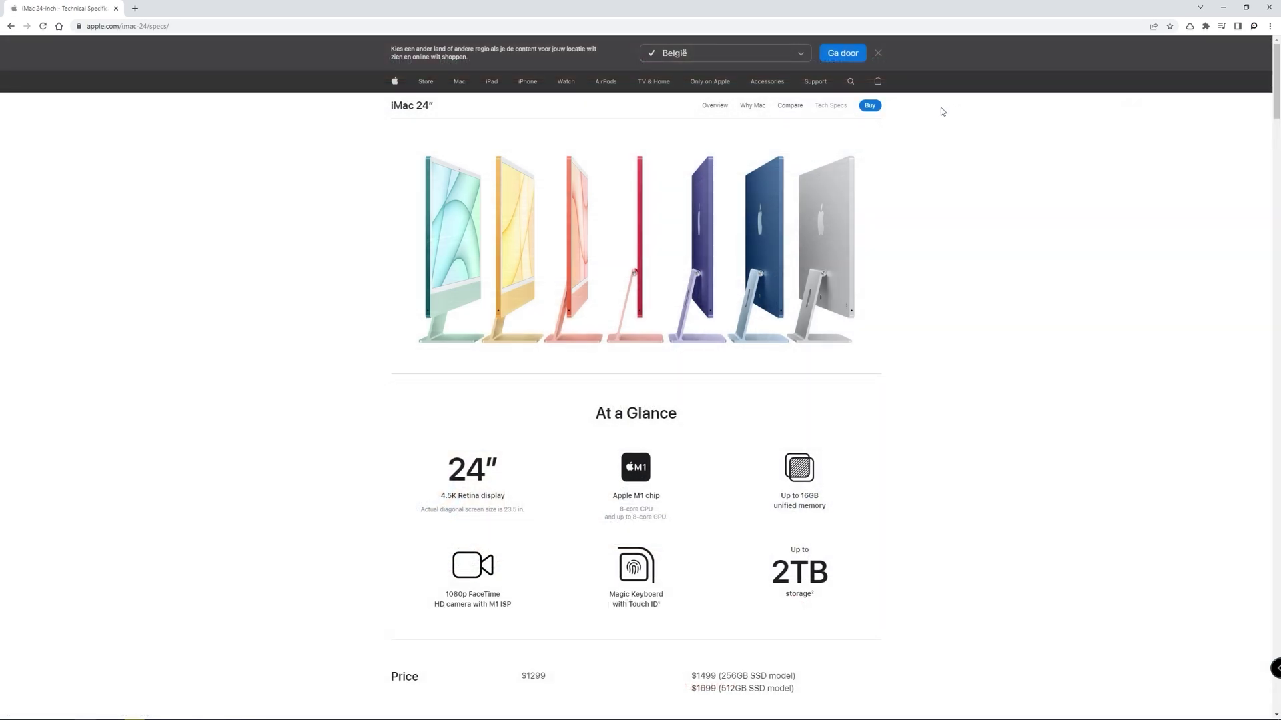
drag(613, 497, 657, 509)
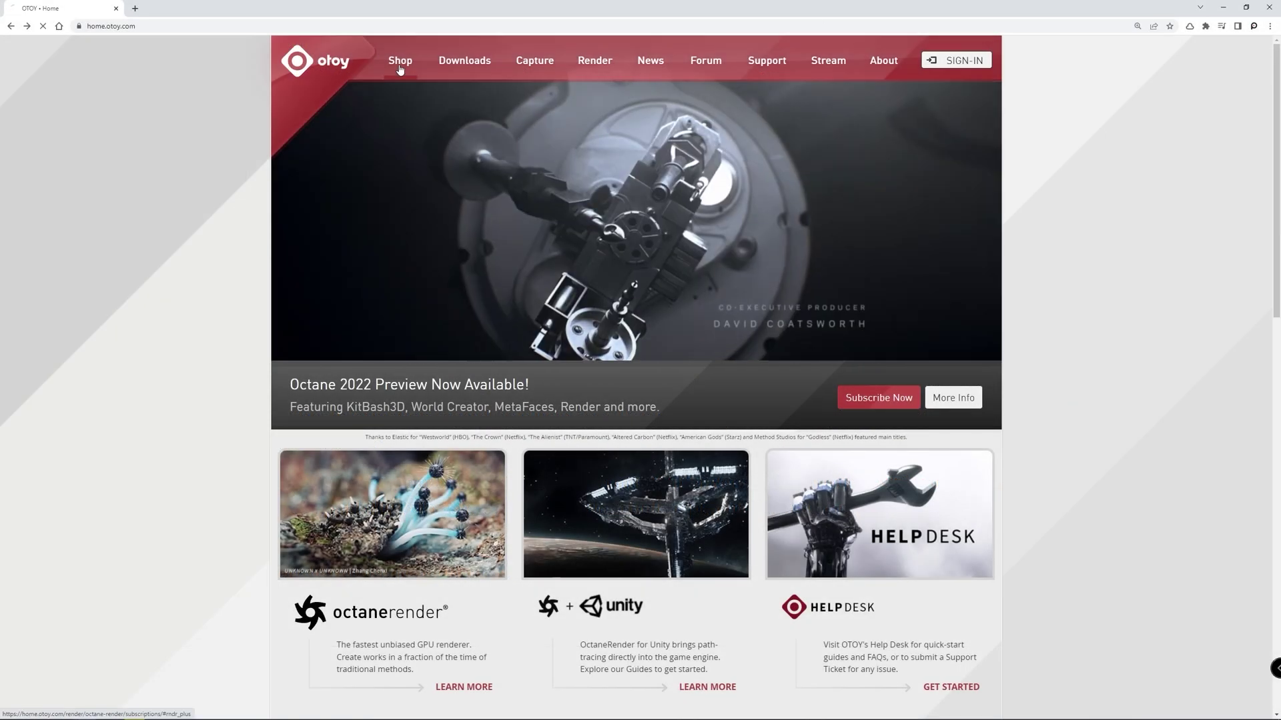
Open the Demo edition in the Free Trial section of OTOY's shop and choose the CINEMA 4D plugin.
click(400, 66)
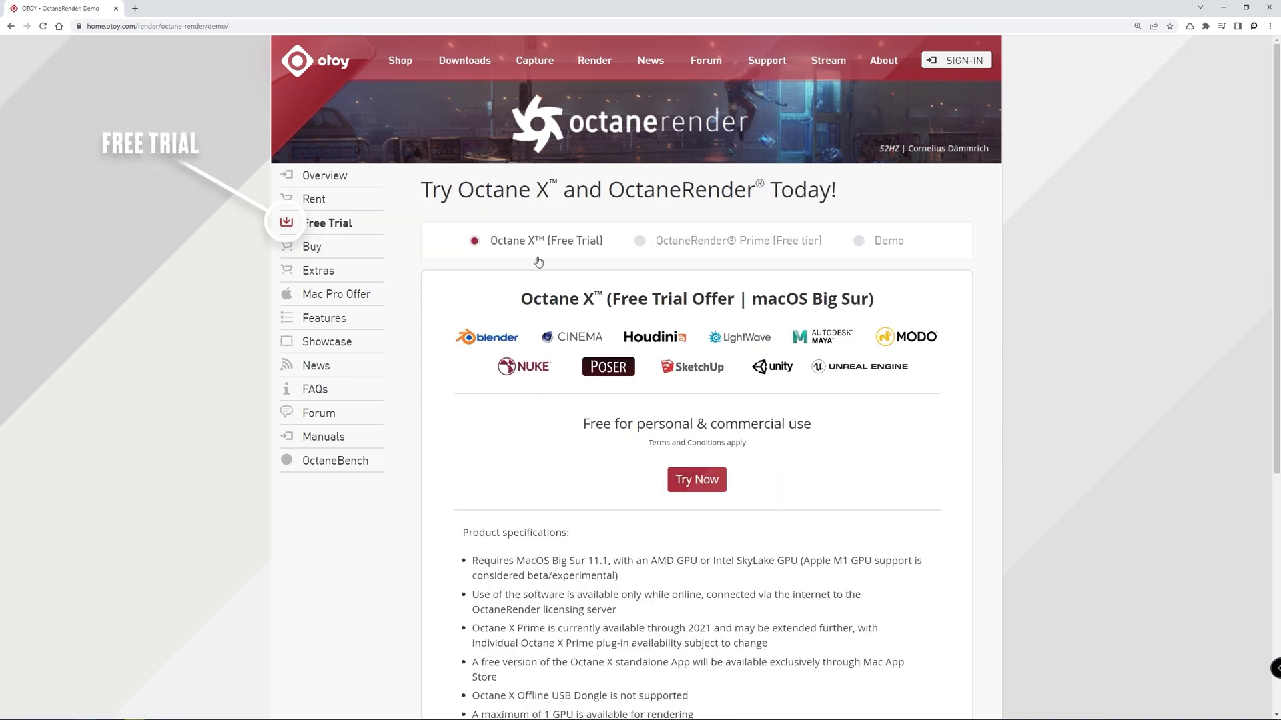
click(887, 241)
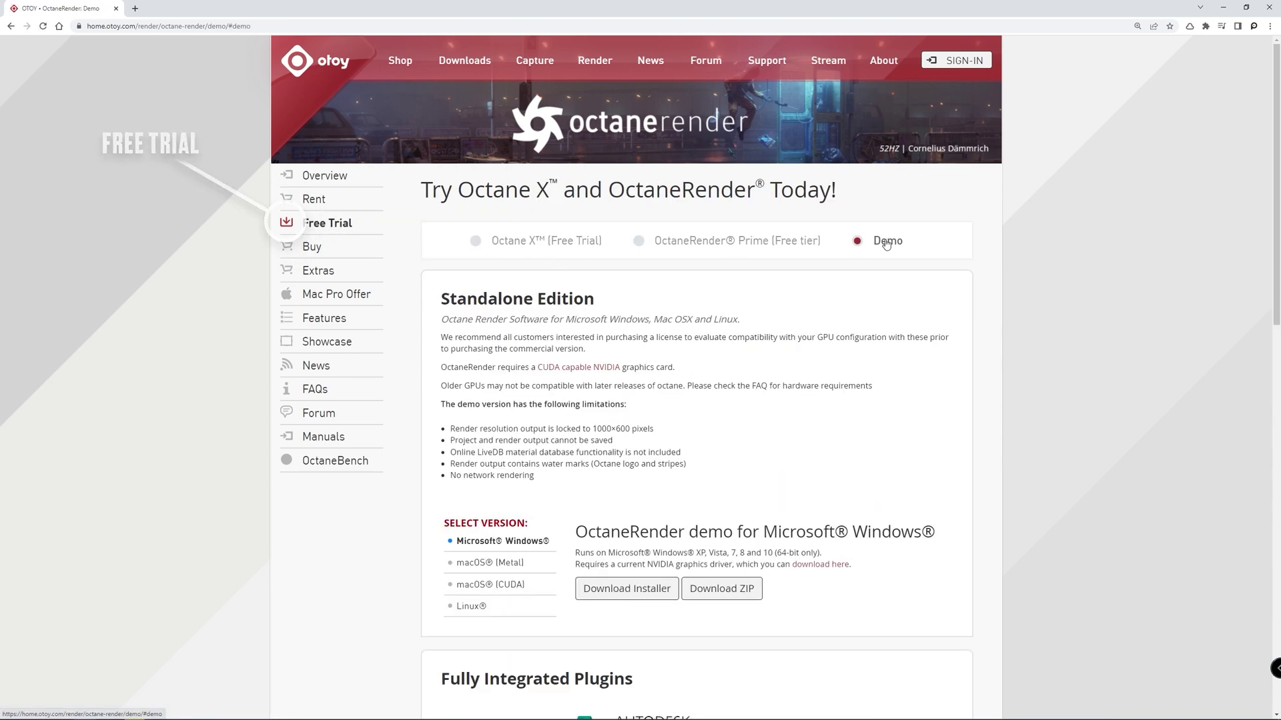
scroll(503, 493, down, 8)
click(494, 374)
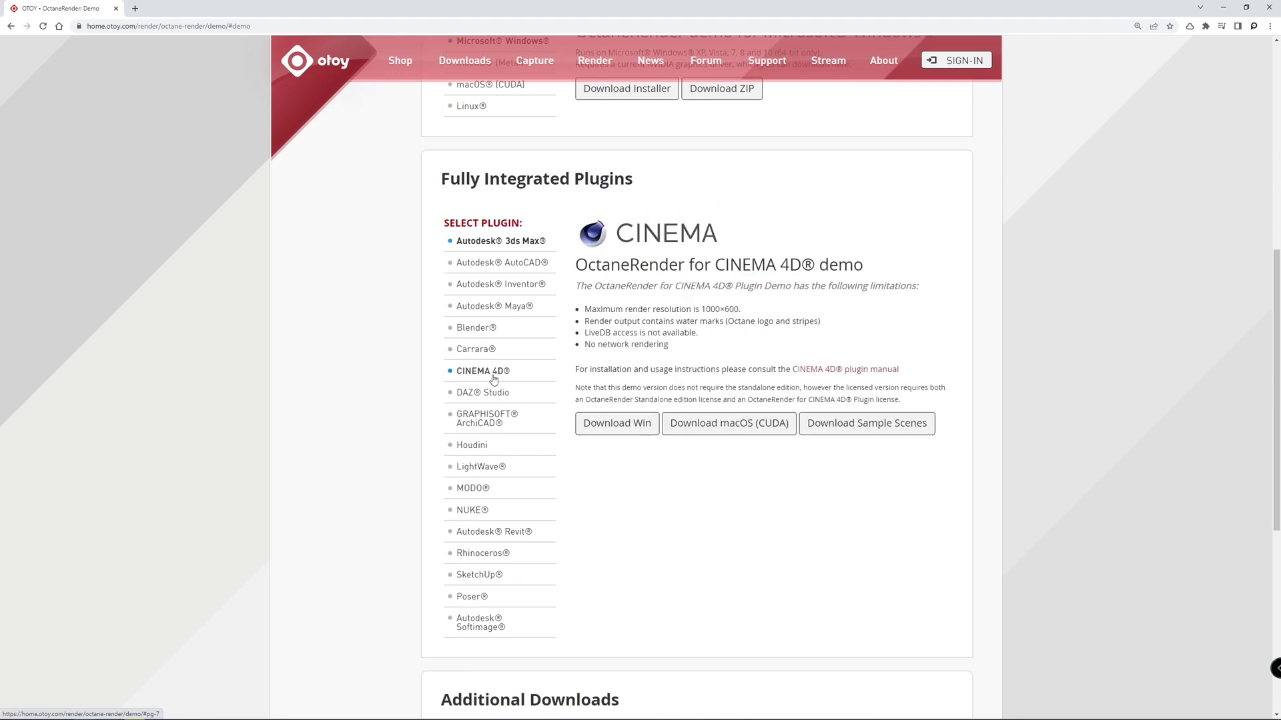
Download the Windows version of the OctaneRender for CINEMA 4D demo and save the file.
click(615, 423)
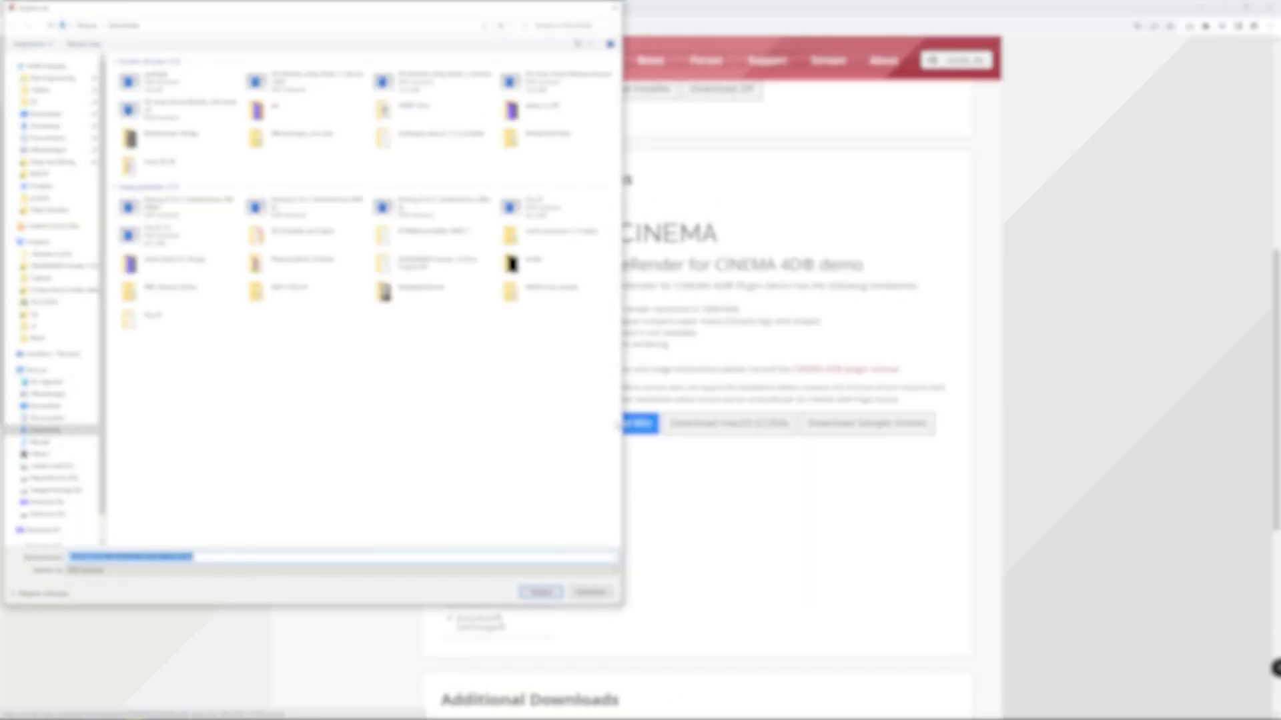
key(Return)
scroll(325, 409, down, 4)
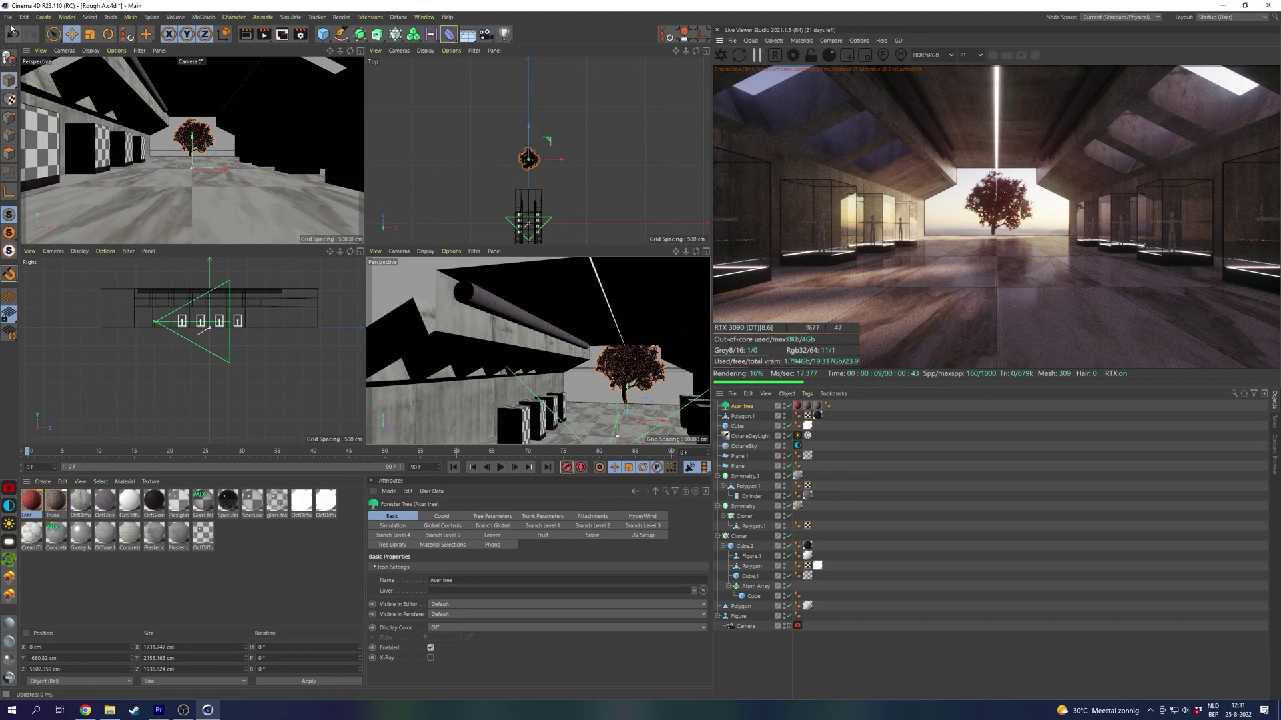
Close the Rough A.c4d project without saving its changes and quit Cinema 4D.
click(8, 17)
click(33, 81)
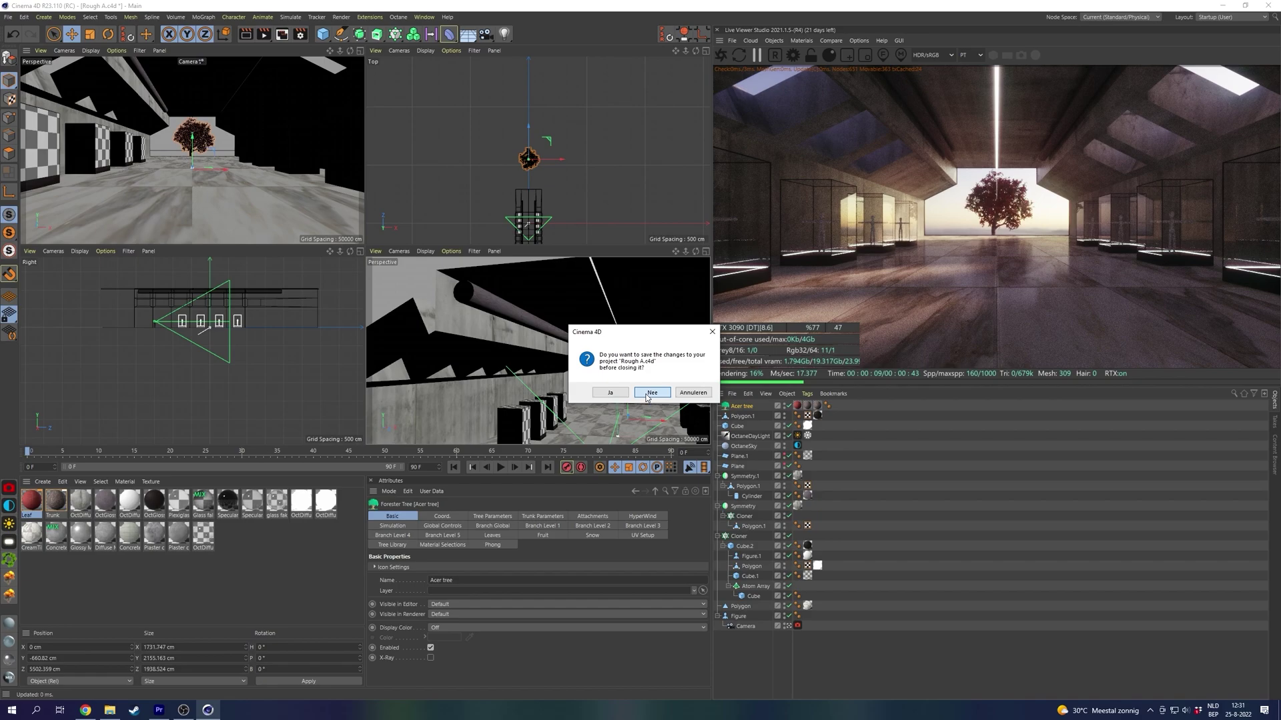
click(647, 394)
click(1269, 6)
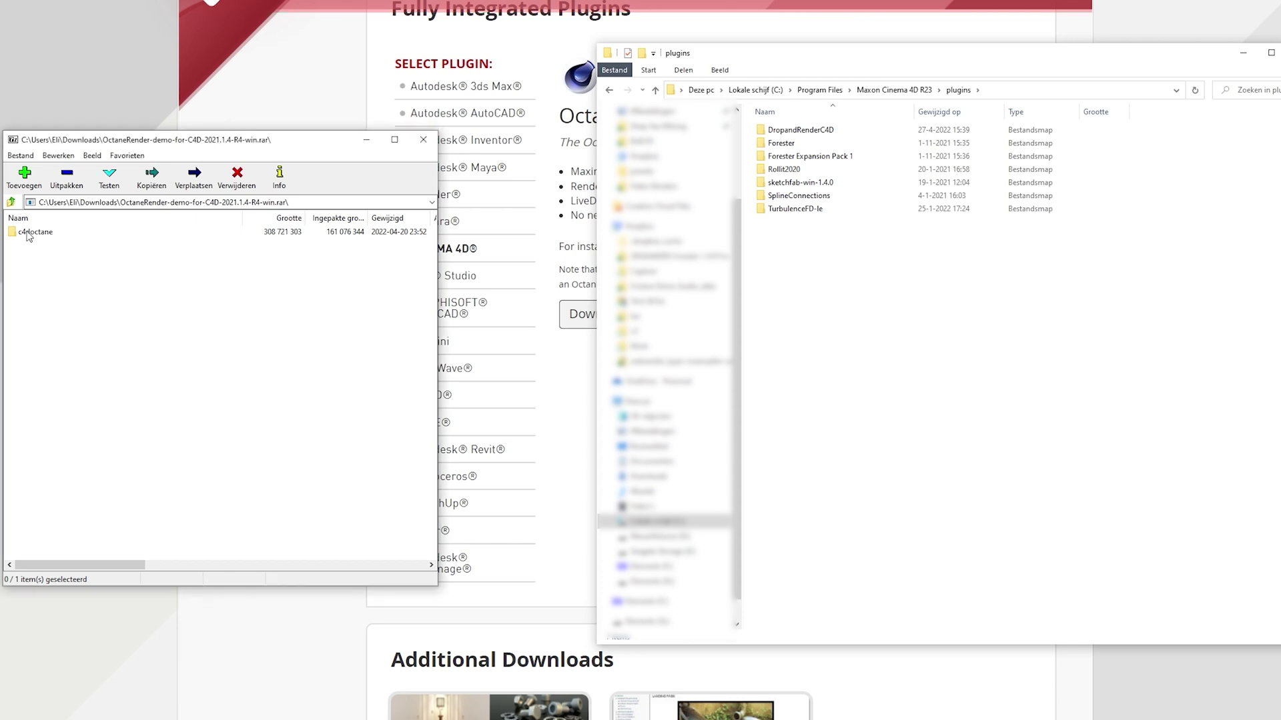
Copy the c4doctane folder from the downloaded archive into the Maxon Cinema 4D R23 plugins folder.
drag(30, 233, 44, 234)
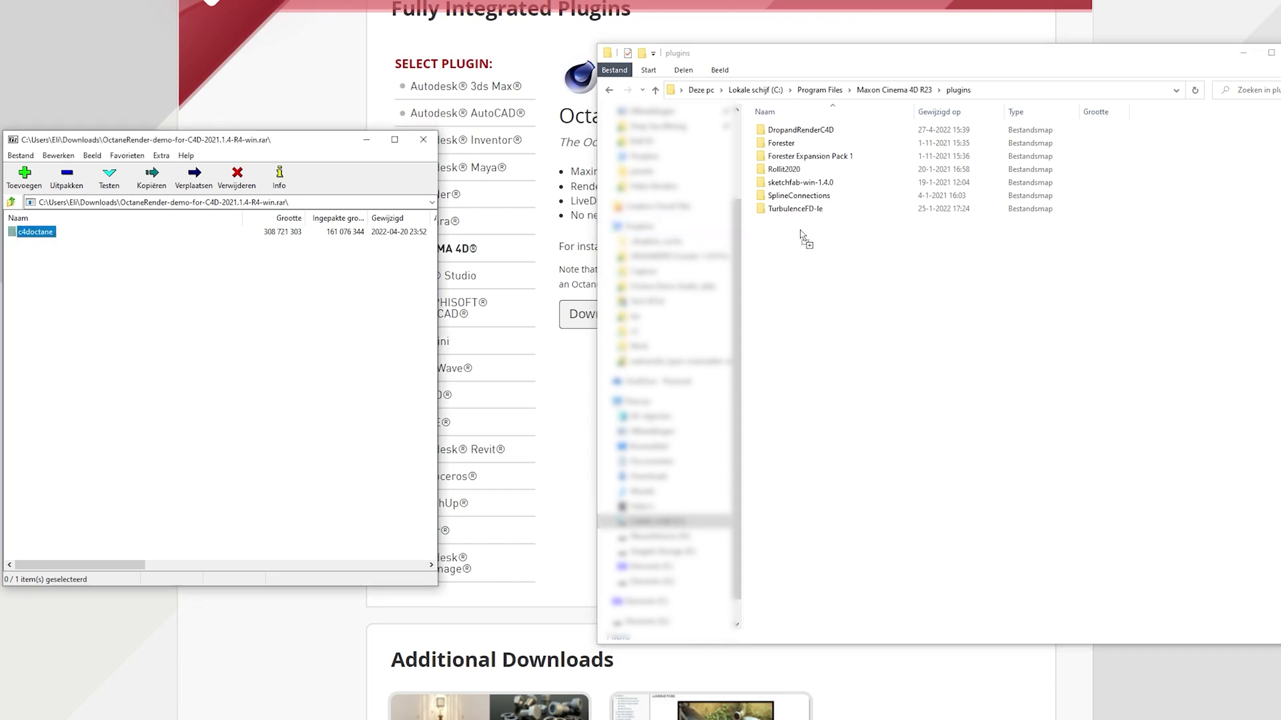
drag(801, 230, 801, 231)
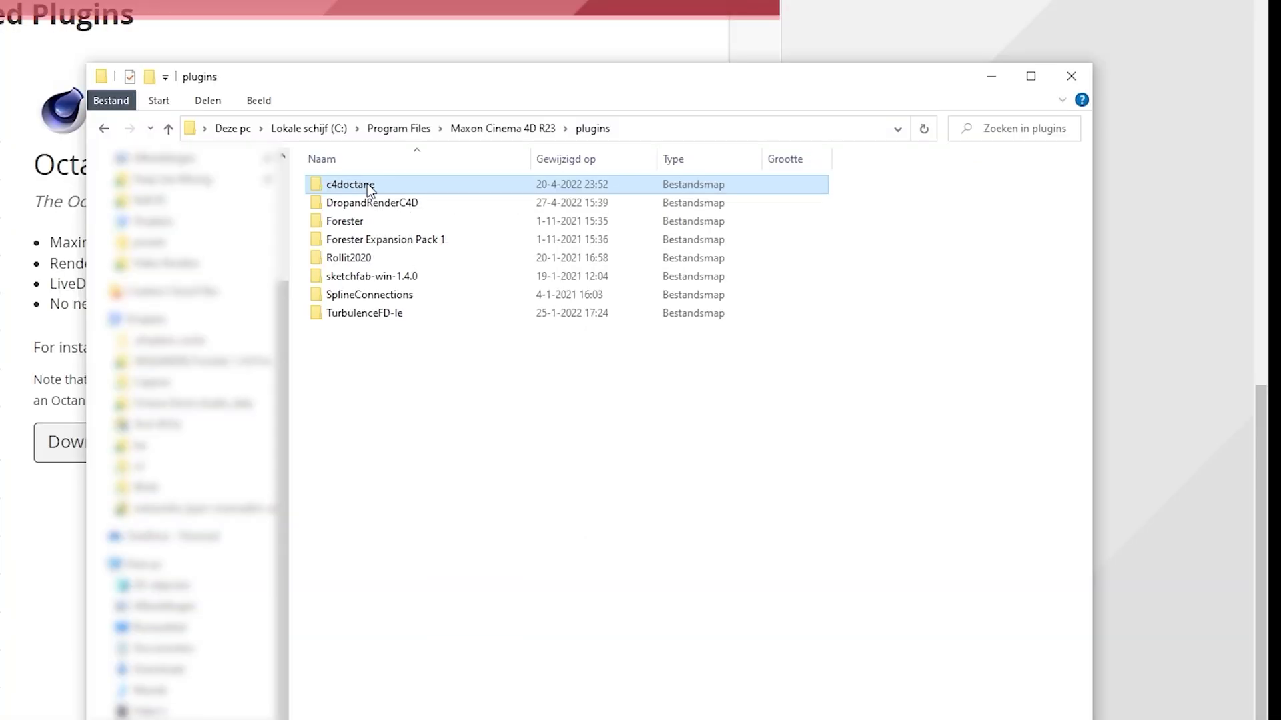
In the copied c4doctane folder, delete every plugin version file except c4dOctane-R23-demo.xdl64.
double_click(798, 132)
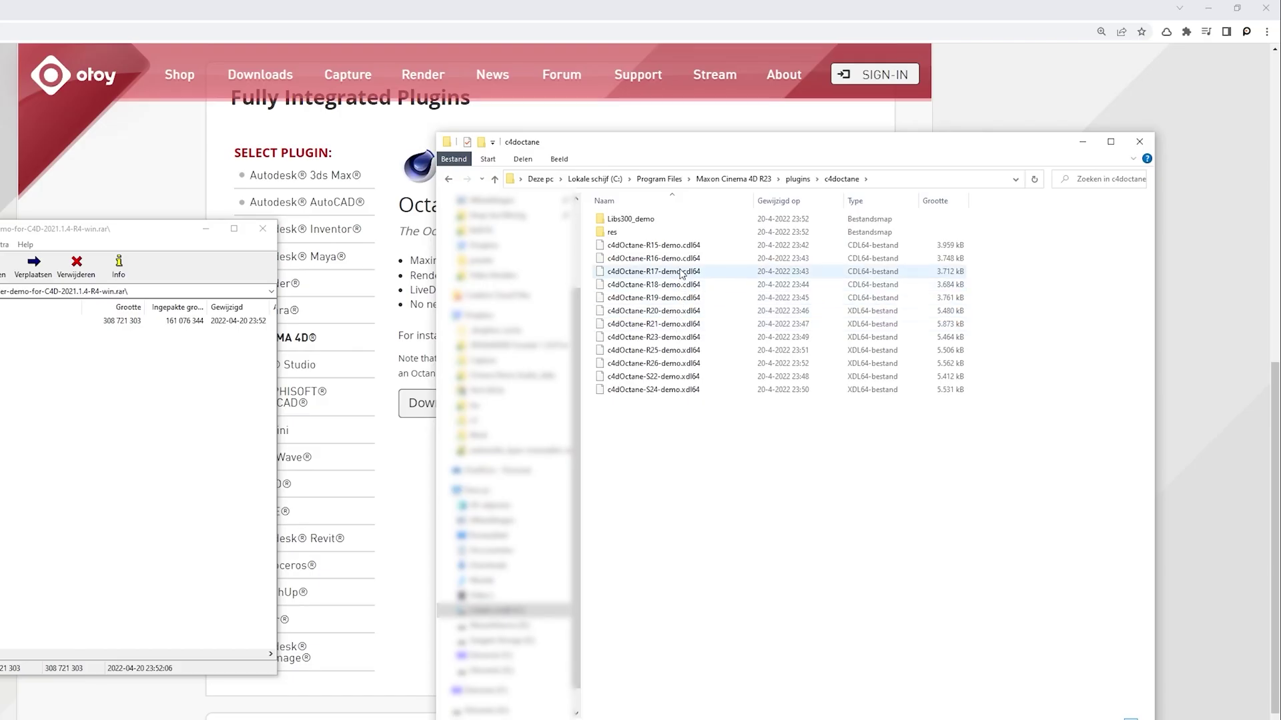
click(413, 331)
shift+click(667, 246)
ctrl+click(671, 350)
ctrl+click(671, 363)
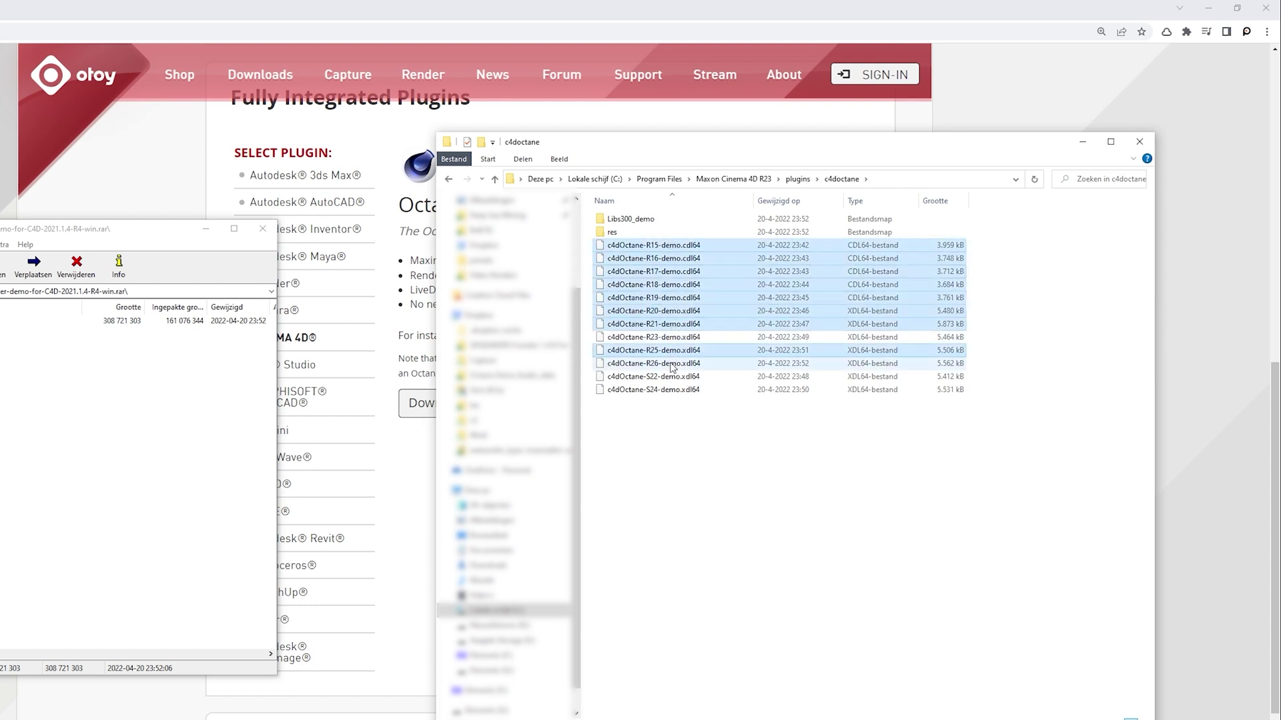
ctrl+click(669, 377)
key(Delete)
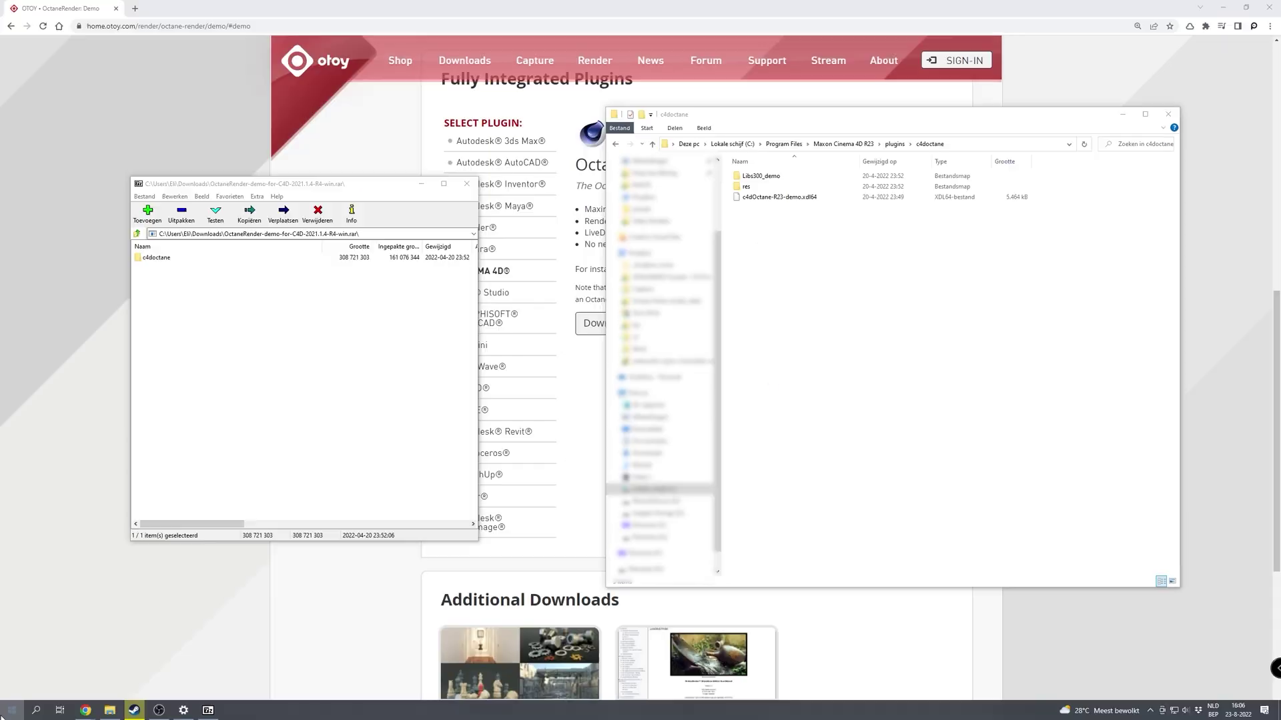
Launch Cinema 4D R23 and open Octane's Live Viewer window.
key(super)
key(super)
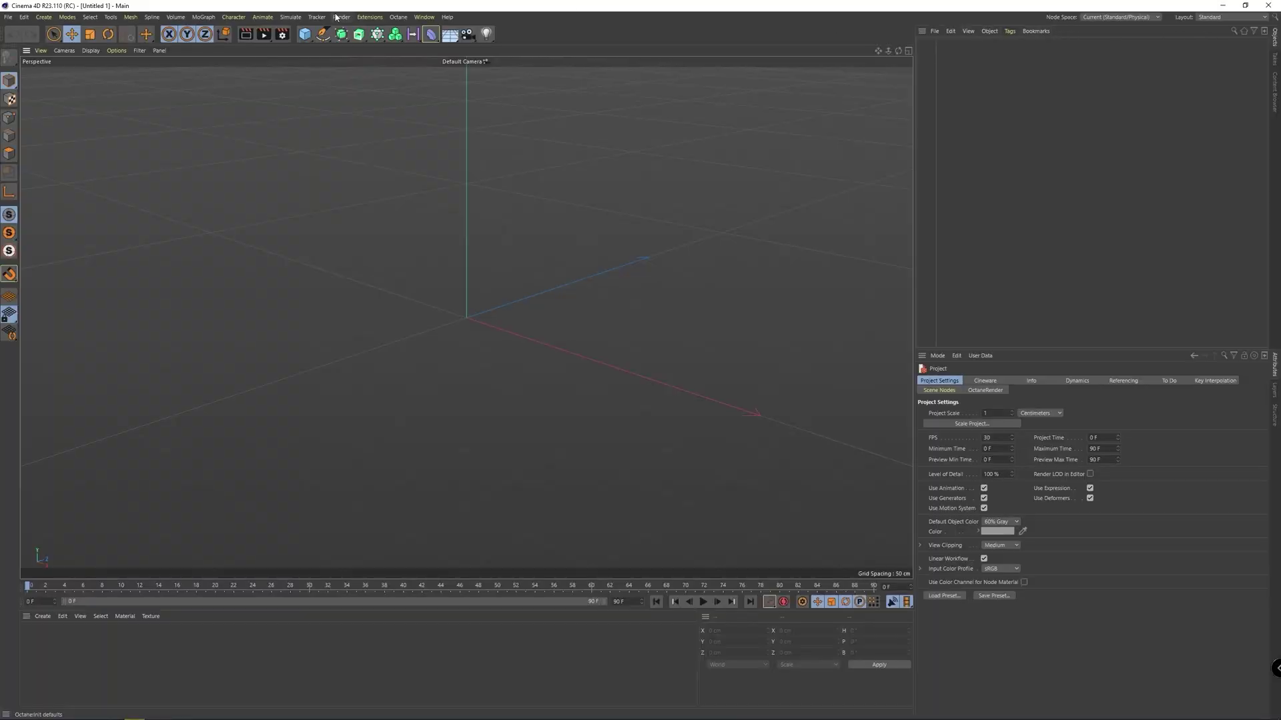
click(398, 16)
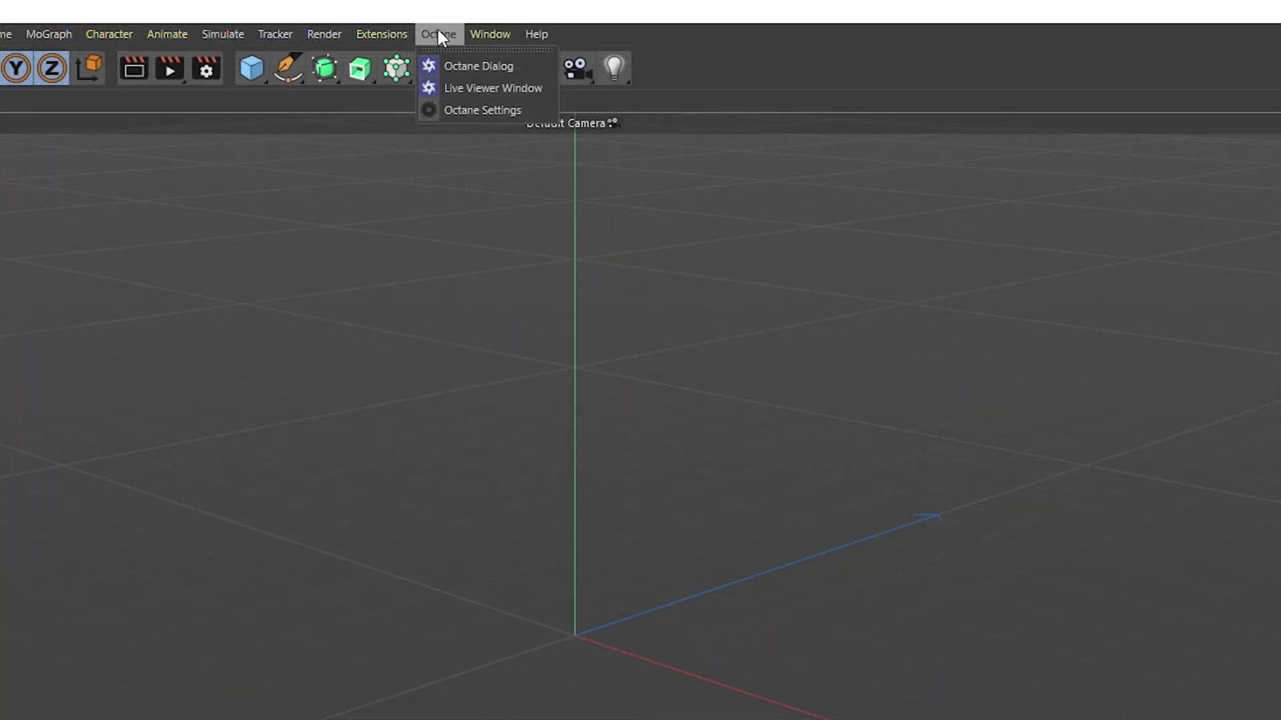
click(457, 88)
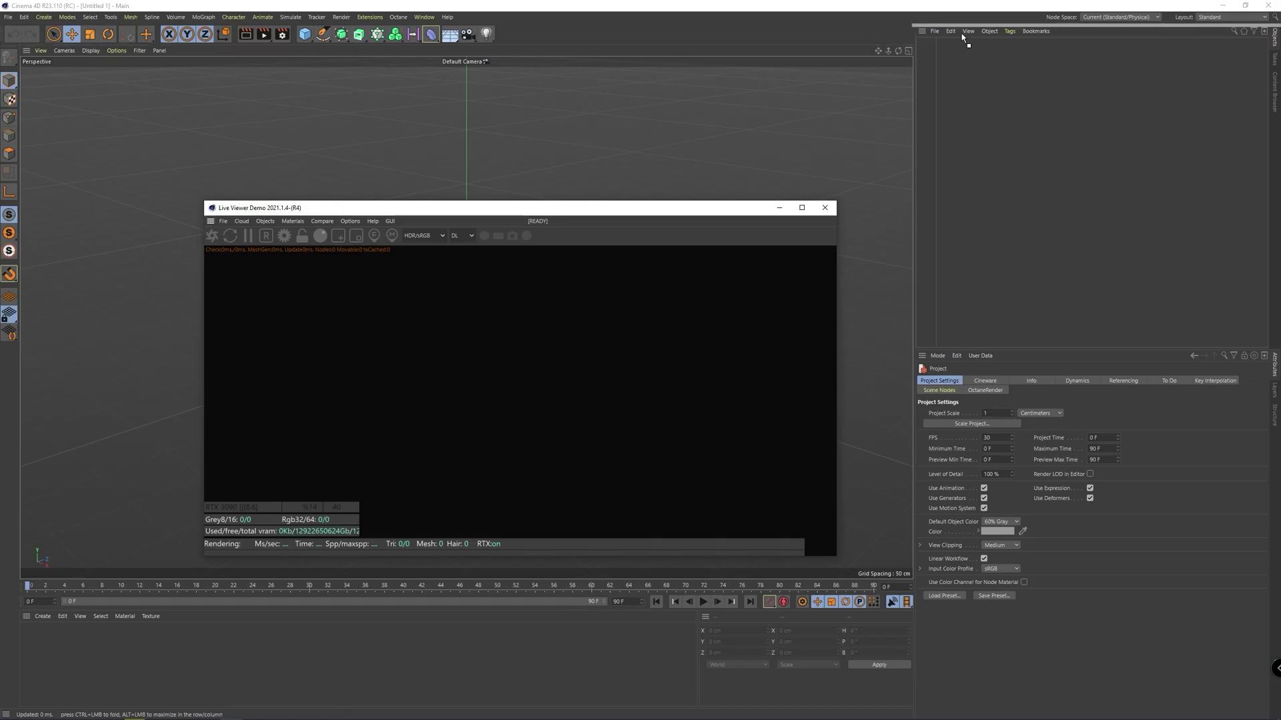
Dock the Live Viewer above the Object Manager and enlarge its height.
drag(963, 38, 963, 39)
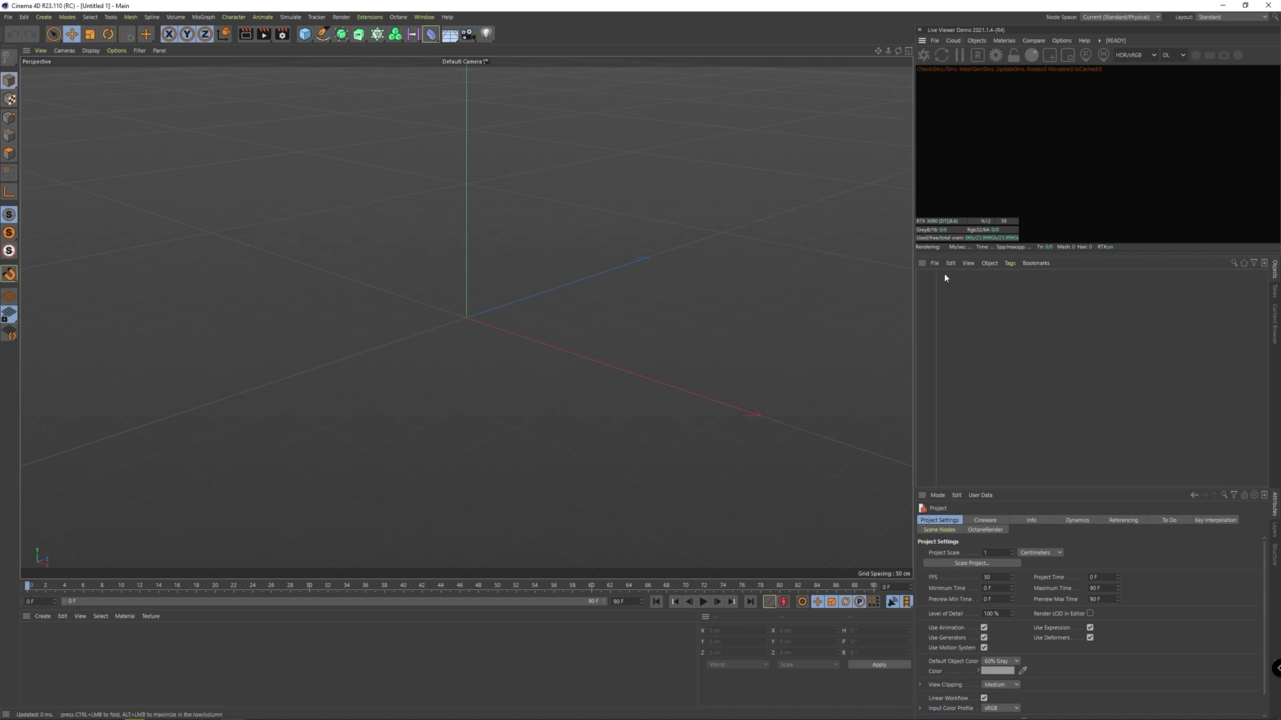
drag(1009, 257, 1009, 361)
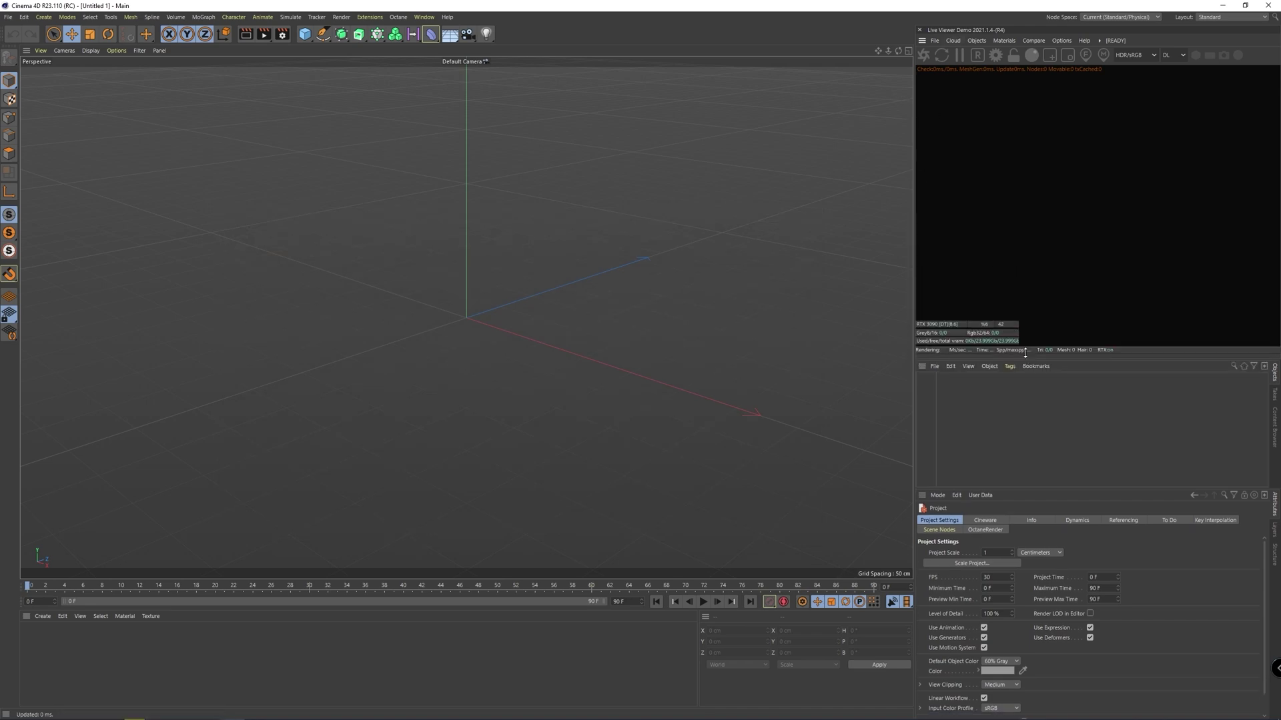